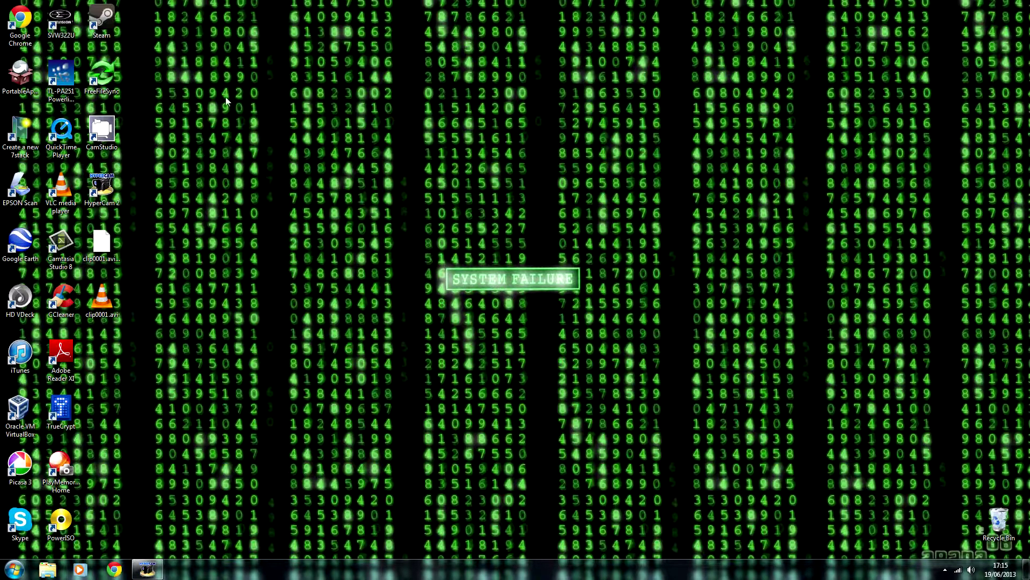
- Launch FreeFileSync and set Pictures > 'Files I want to back up' as the left source folder
double_click(102, 75)
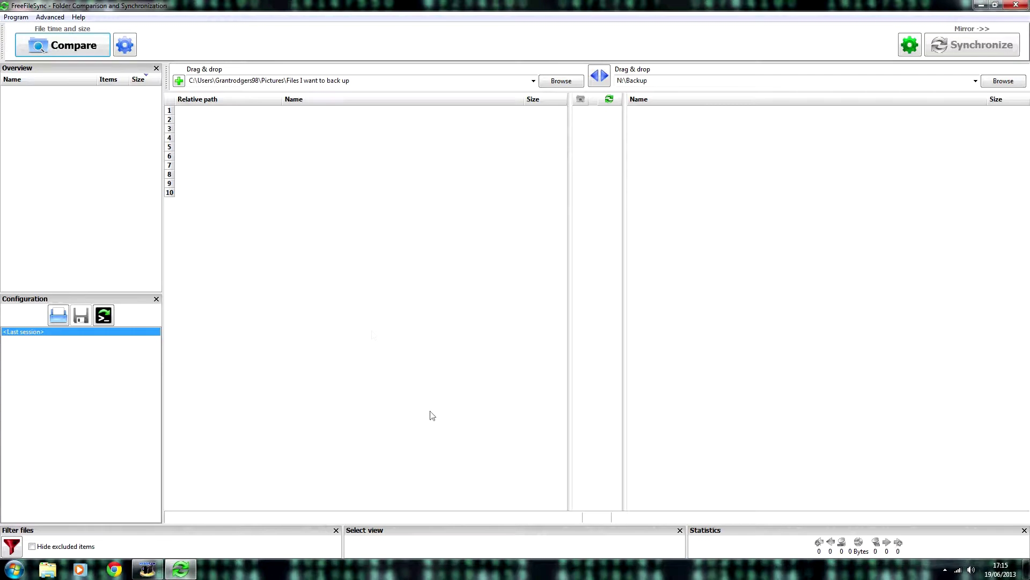
left_click(561, 82)
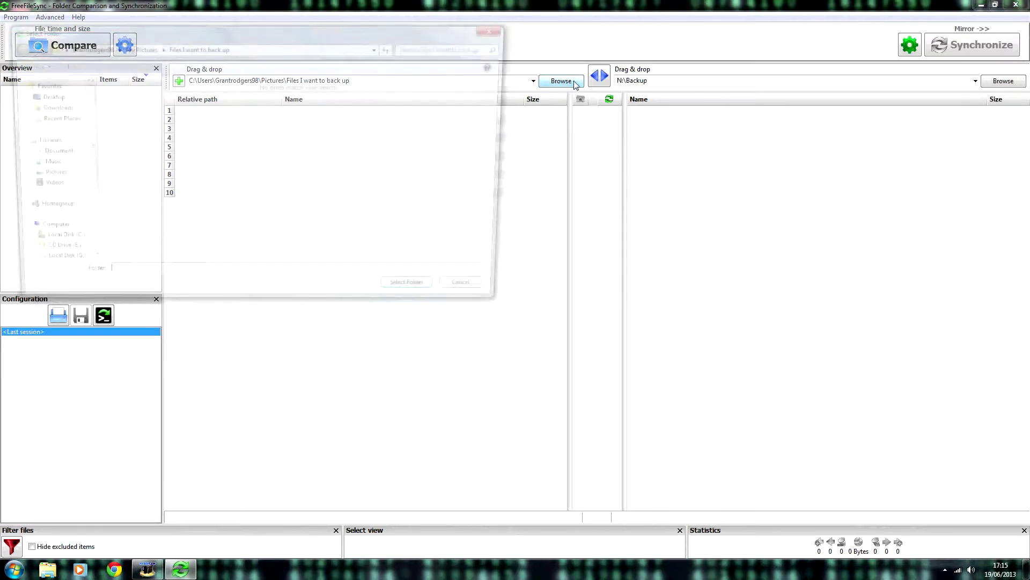
left_click(62, 163)
left_click(59, 153)
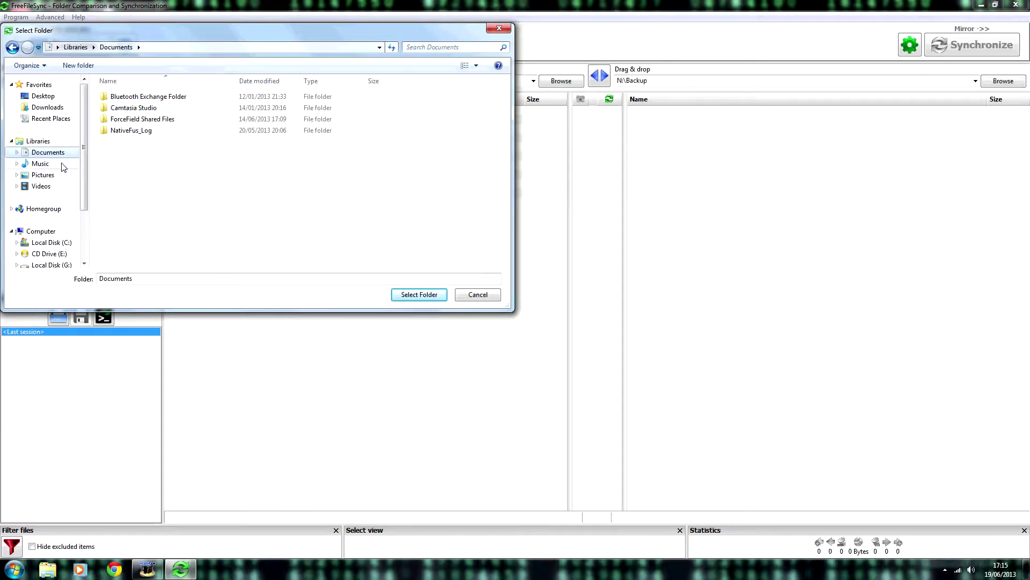
left_click(60, 164)
left_click(60, 175)
double_click(141, 114)
left_click(408, 299)
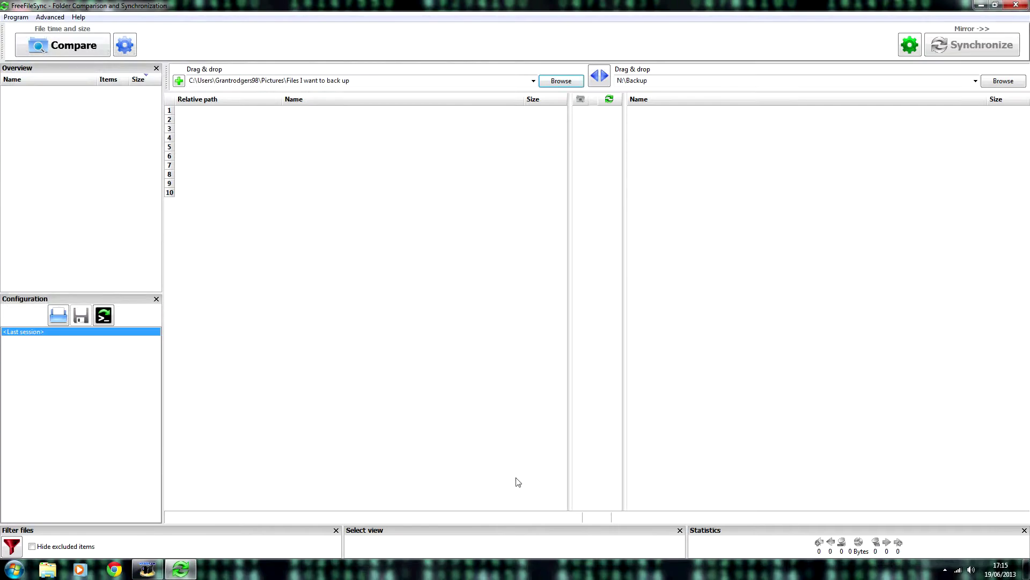
- Create a folder named 'Backup' on the BACKUP (N:) drive and select it as the target
left_click(1003, 81)
scroll(88, 152, "down", 2)
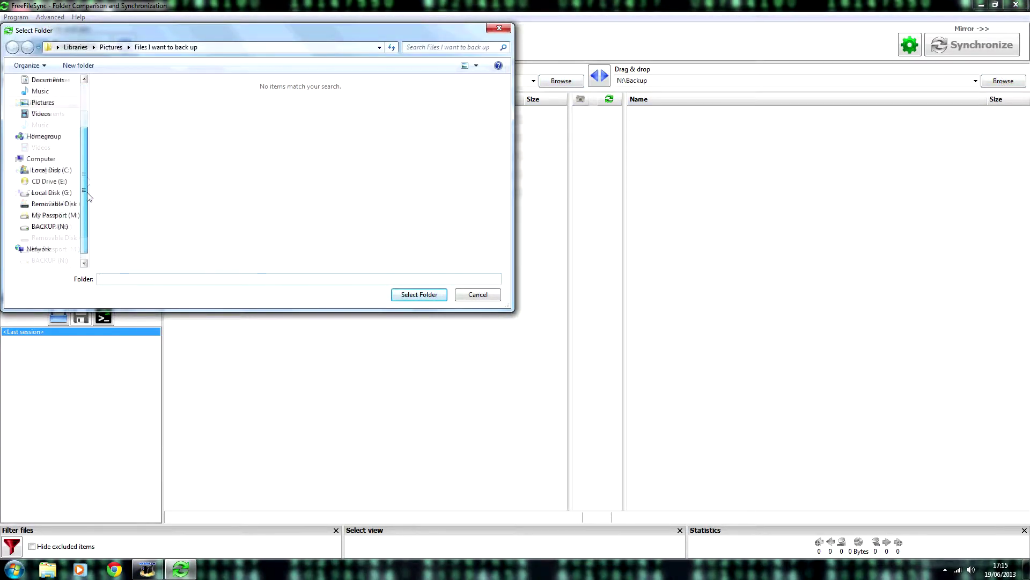
left_click(38, 230)
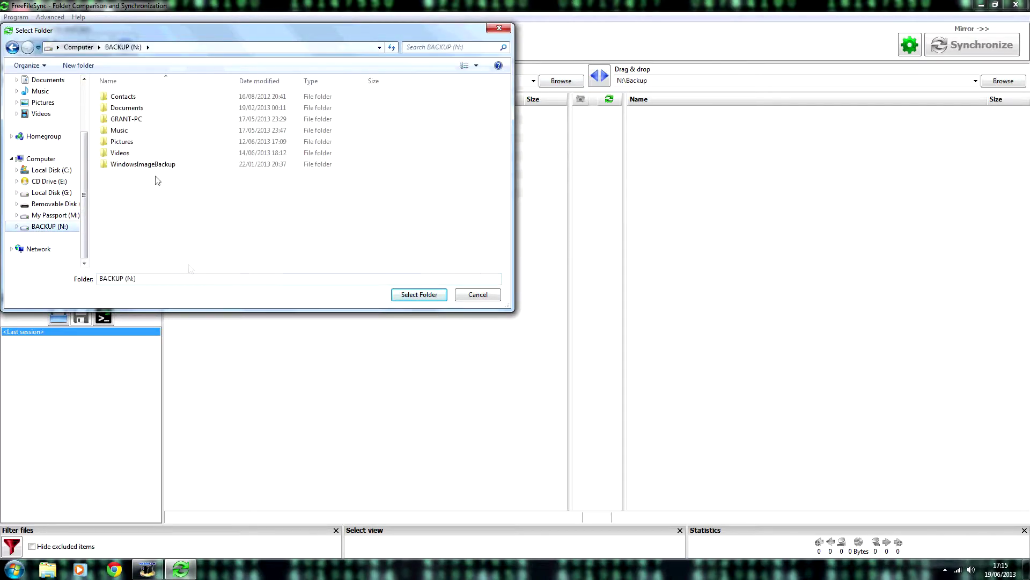
left_click(78, 65)
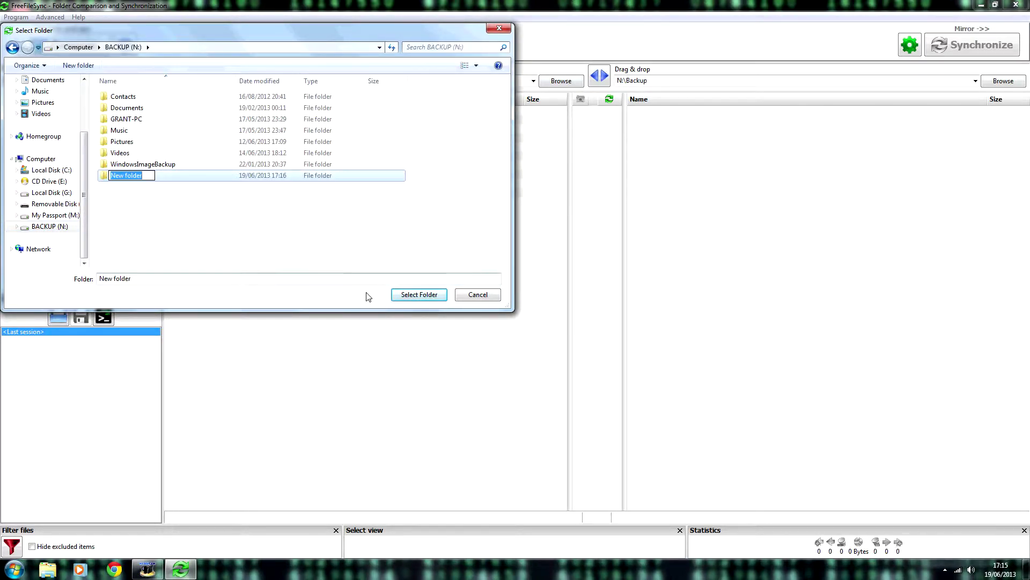
type("Back")
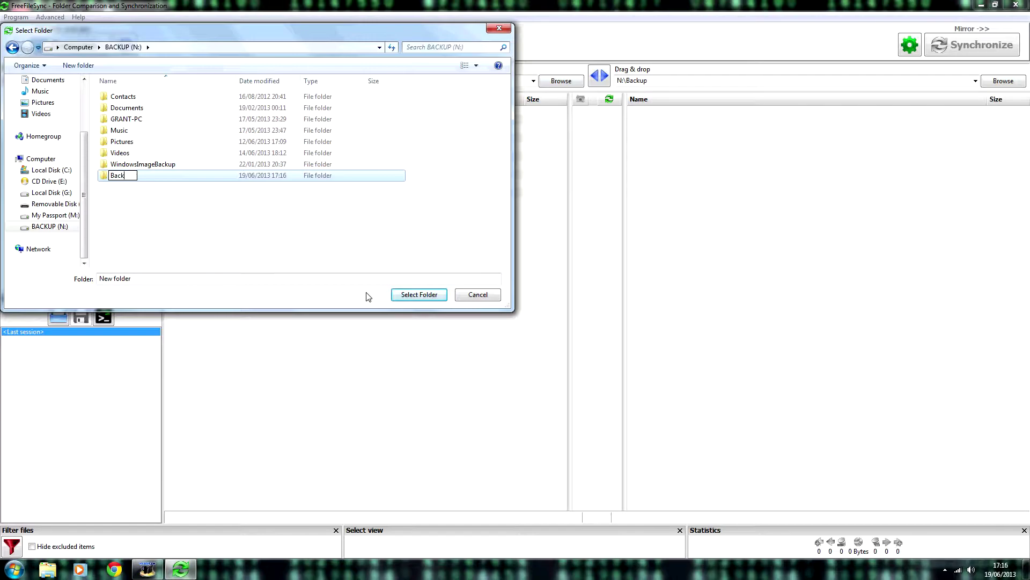
type("up")
key("Return")
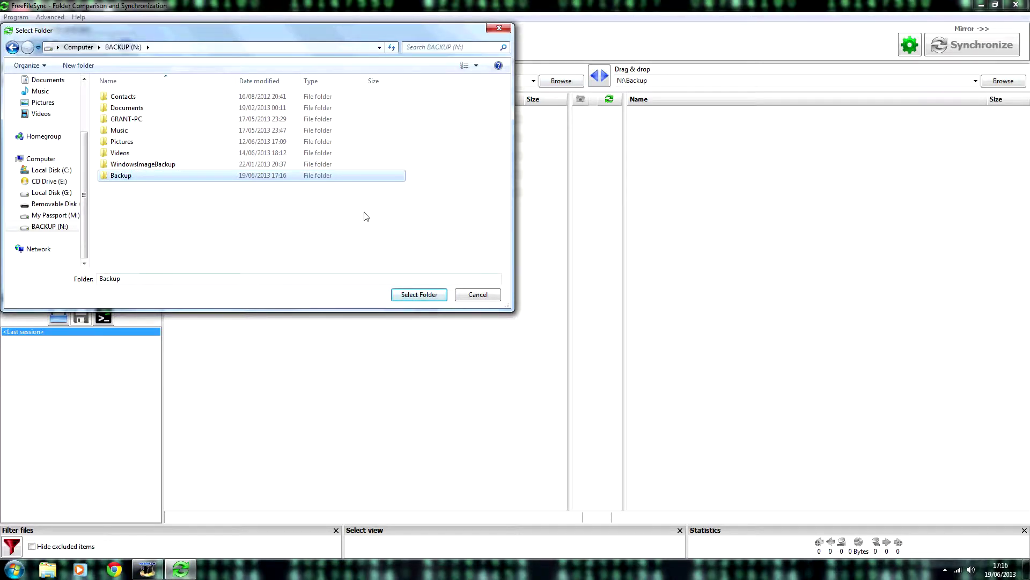
double_click(360, 179)
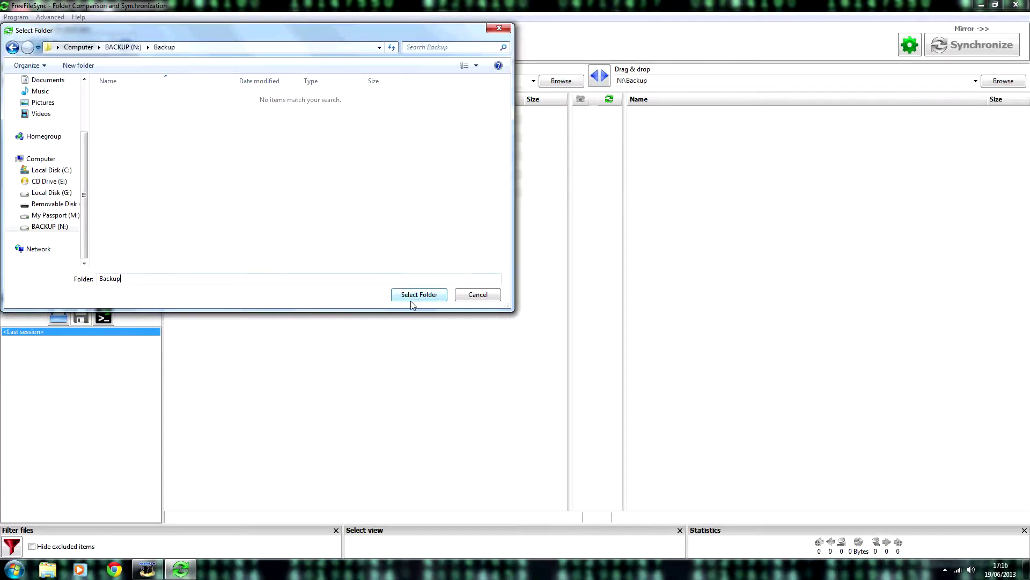
left_click(419, 294)
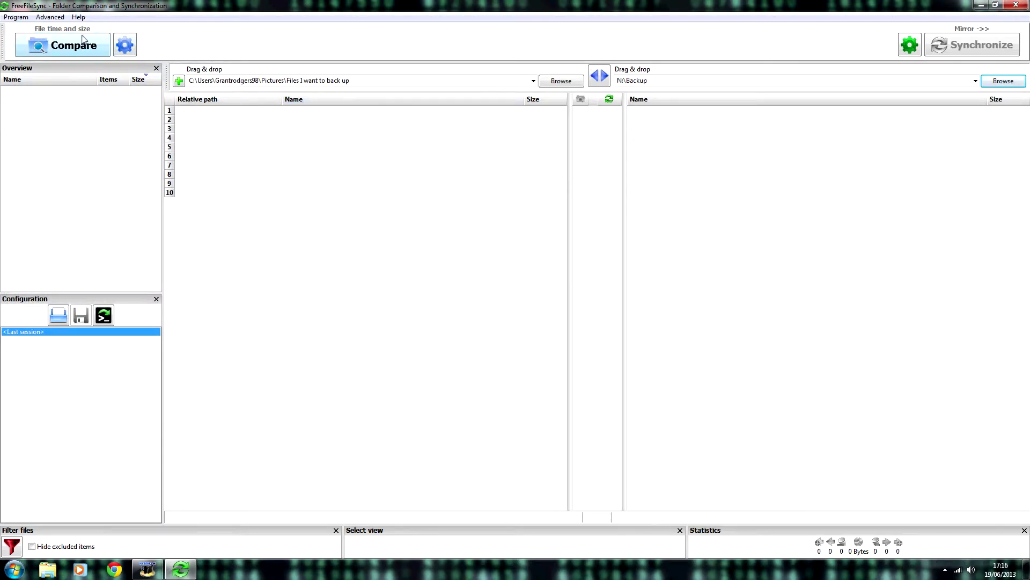
- Compare the source and backup folders and confirm Mirror as the sync setting
left_click(70, 49)
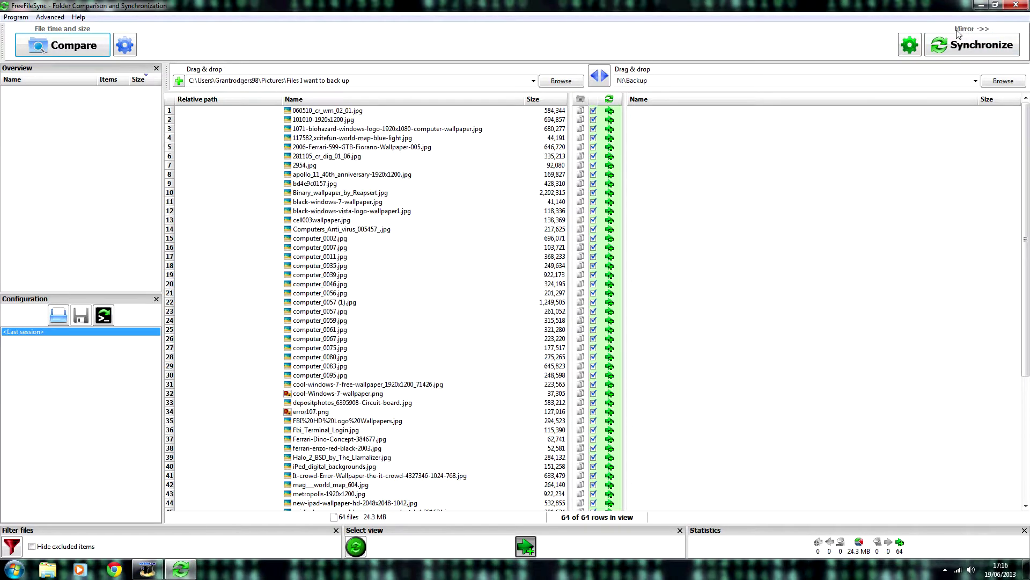
left_click(910, 45)
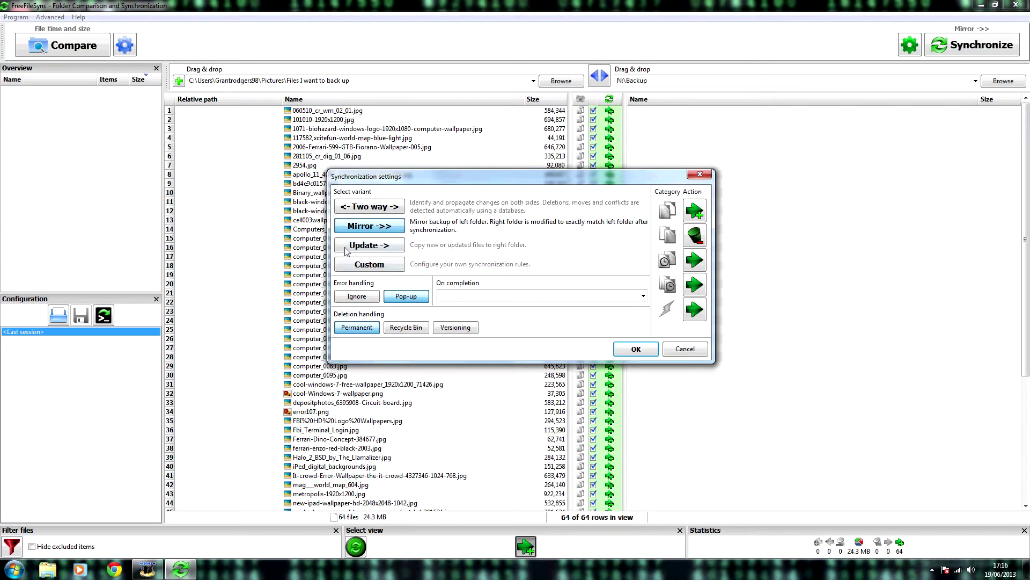
left_click(635, 350)
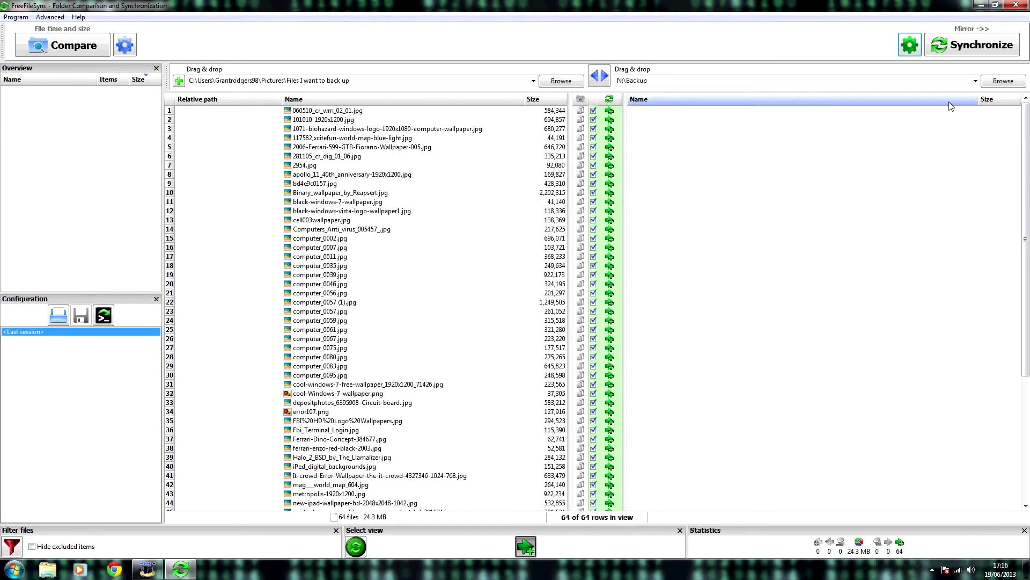
- Synchronize, copying the 64 files (24.3 MB) into N:\Backup, and close the summary
left_click(992, 49)
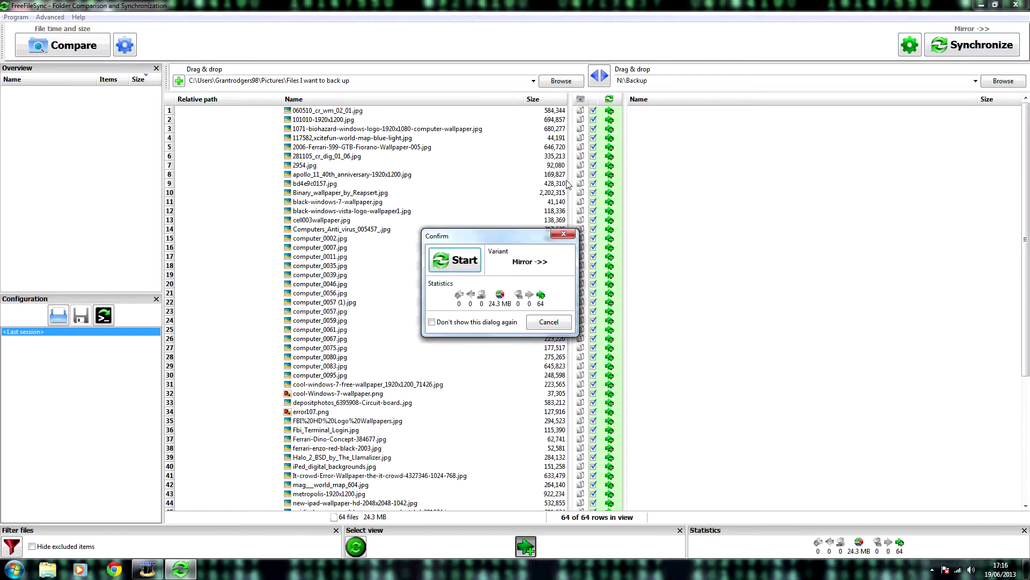
left_click(455, 261)
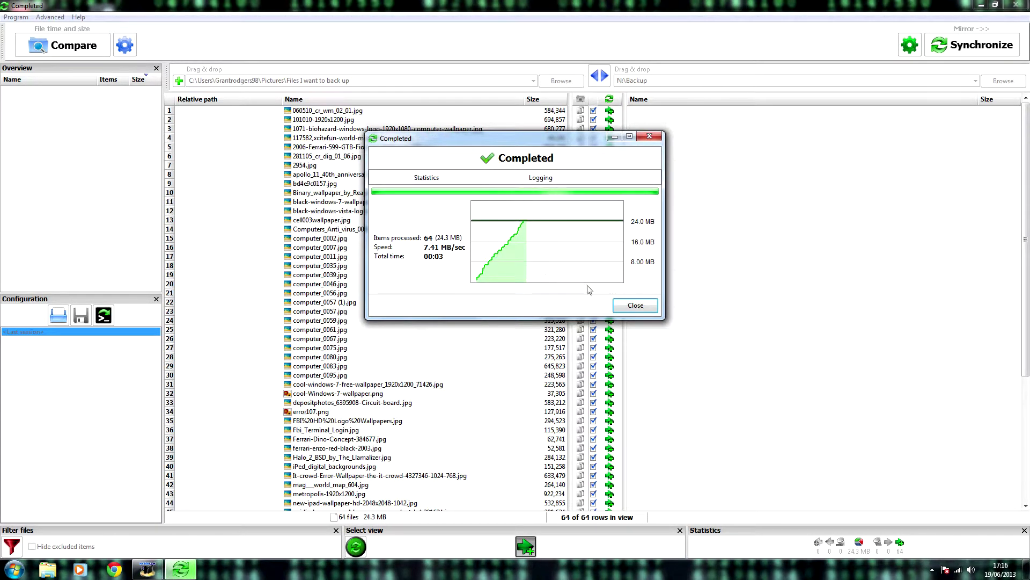
left_click(635, 306)
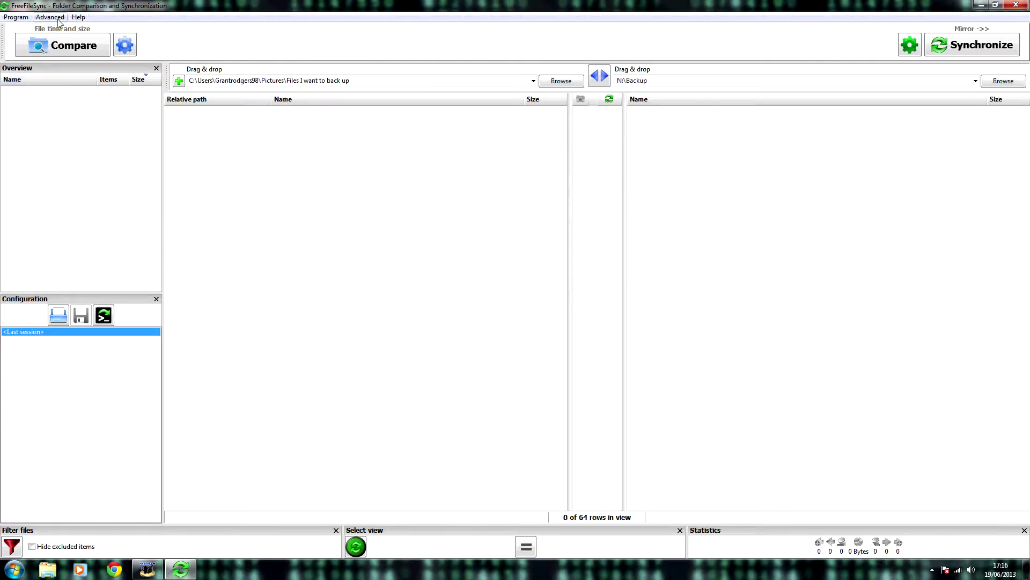
left_click(24, 19)
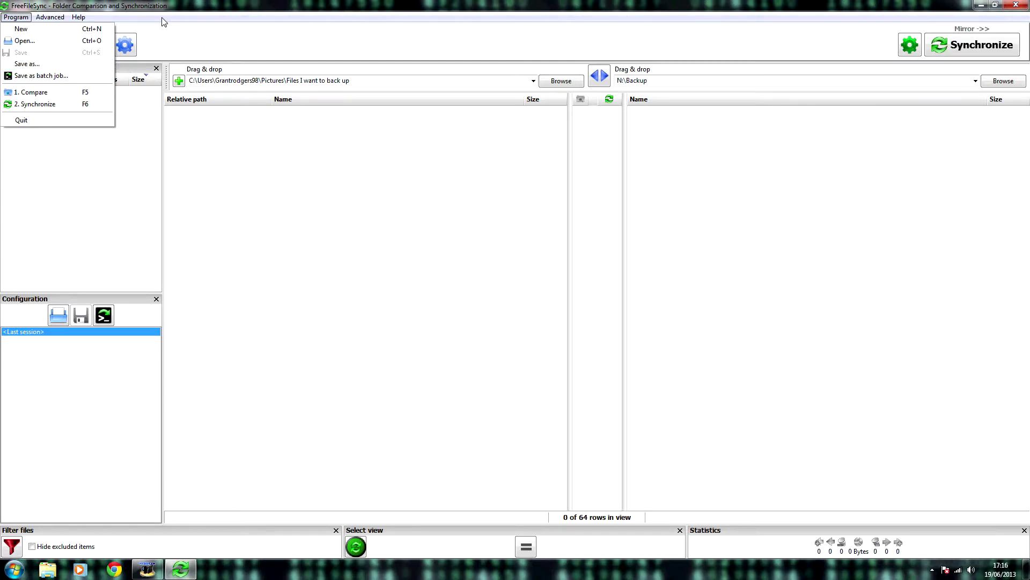
left_click(22, 18)
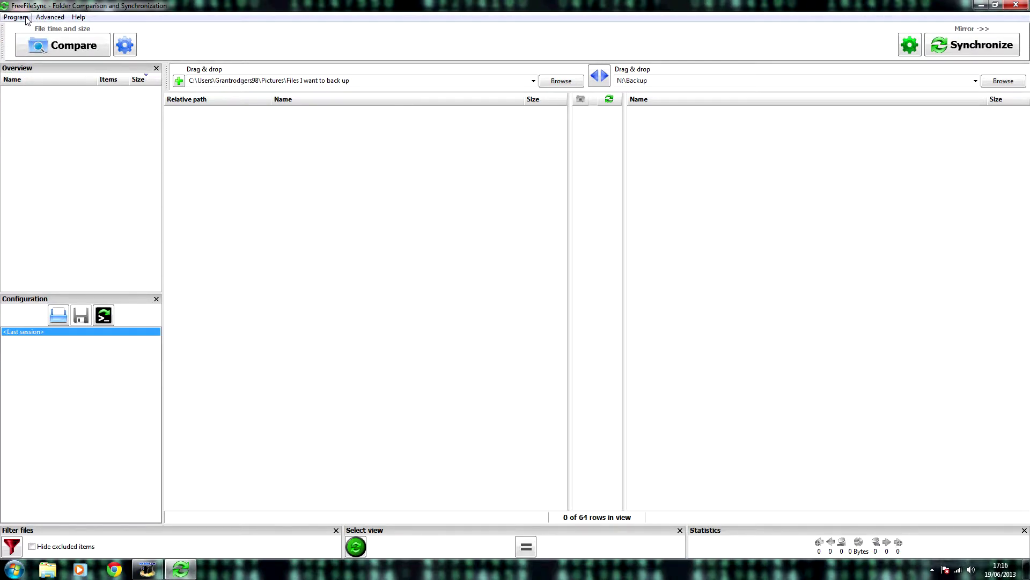
- Save the mirror setup as BatchRun.ffs_batch on the Desktop and exit FreeFileSync
left_click(23, 19)
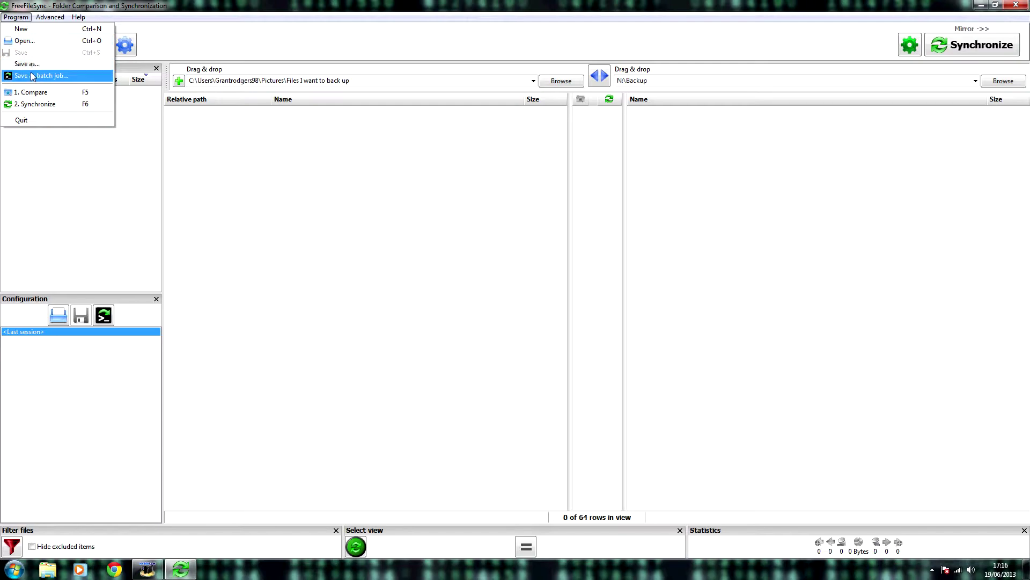
left_click(32, 77)
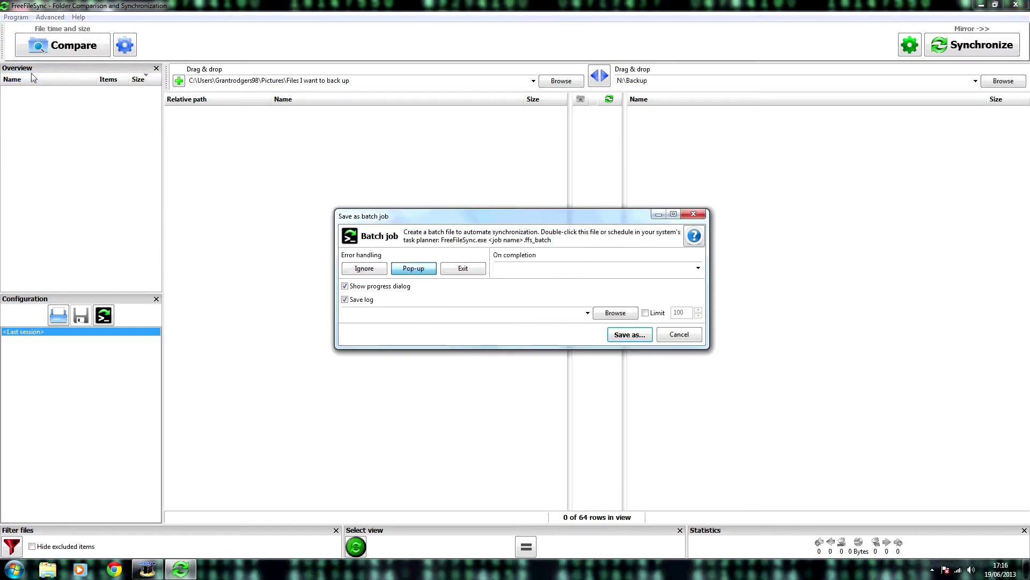
left_click(630, 334)
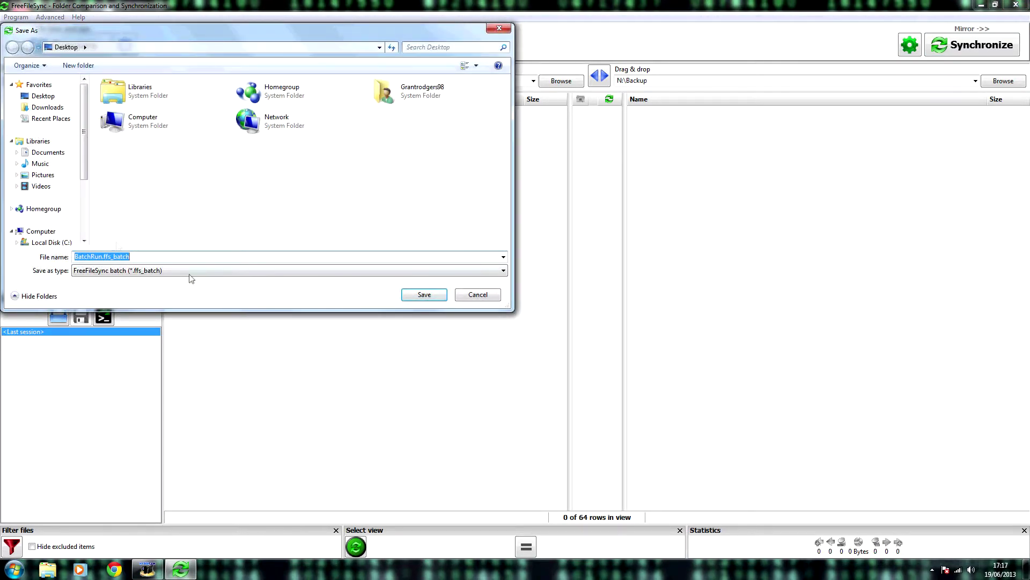
left_click(438, 295)
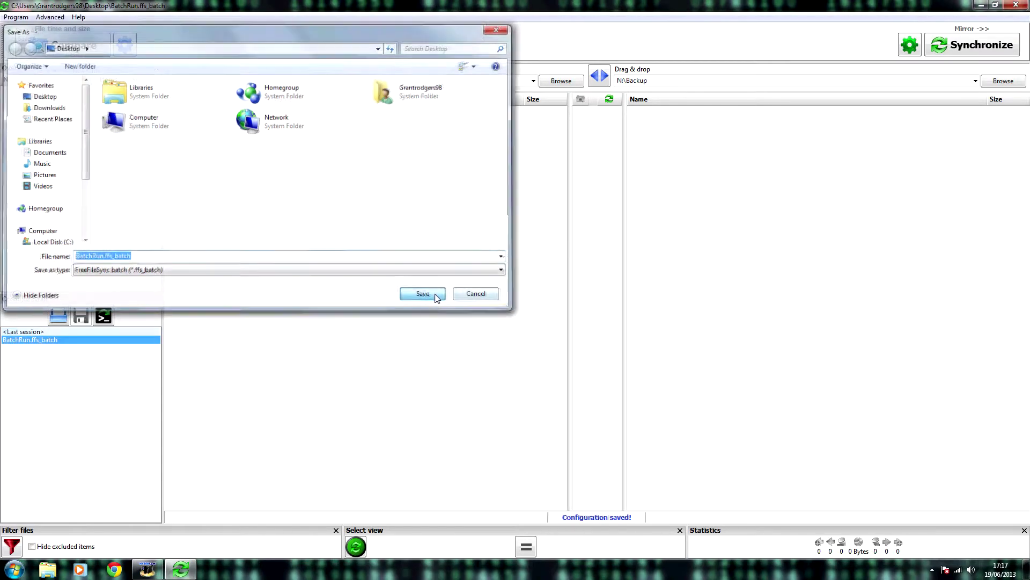
left_click(1010, 5)
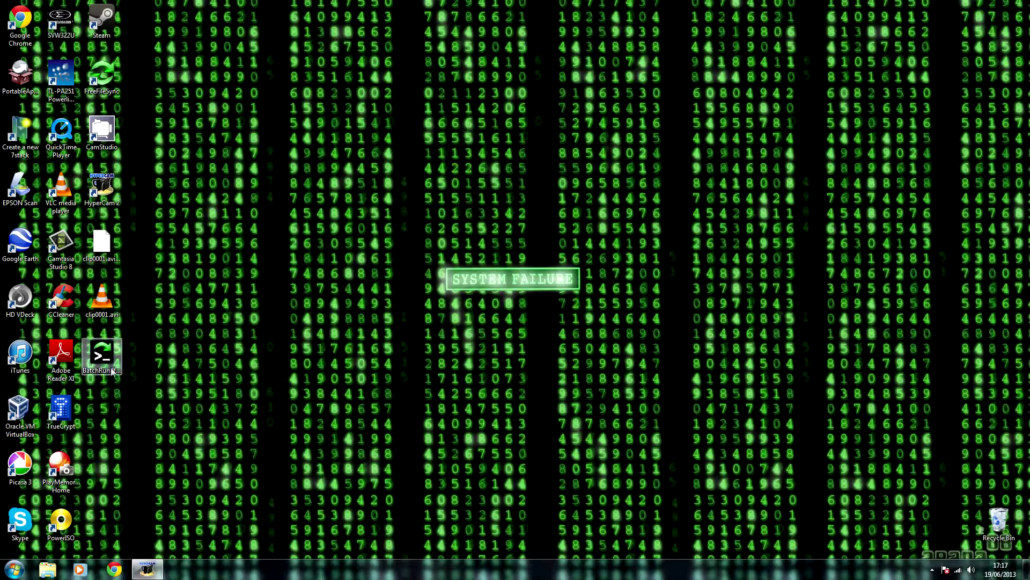
- Drag the BatchRun icon onto open desktop space and launch Task Scheduler via a 'task' search
left_click_drag(113, 367, 271, 200)
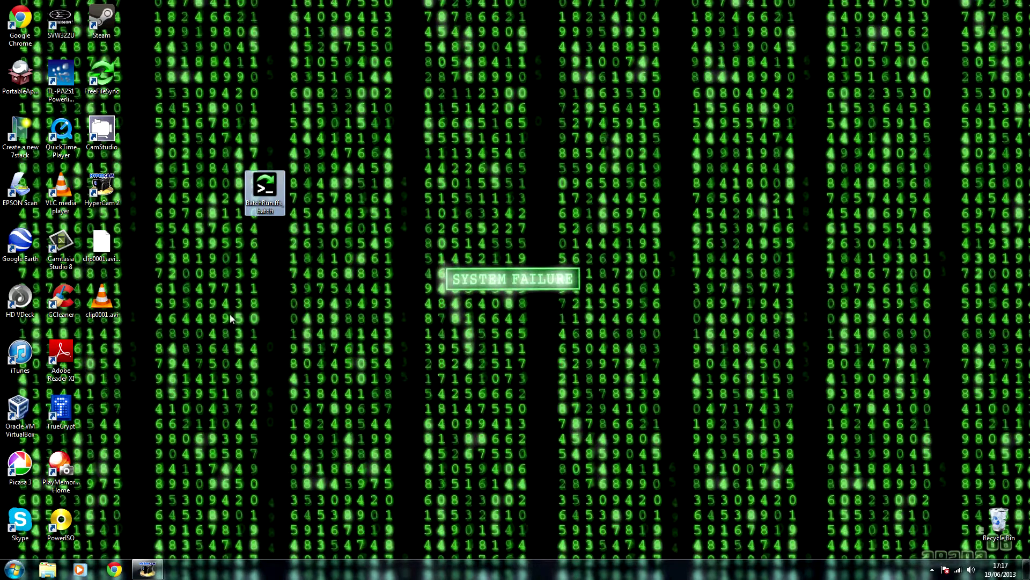
left_click(13, 569)
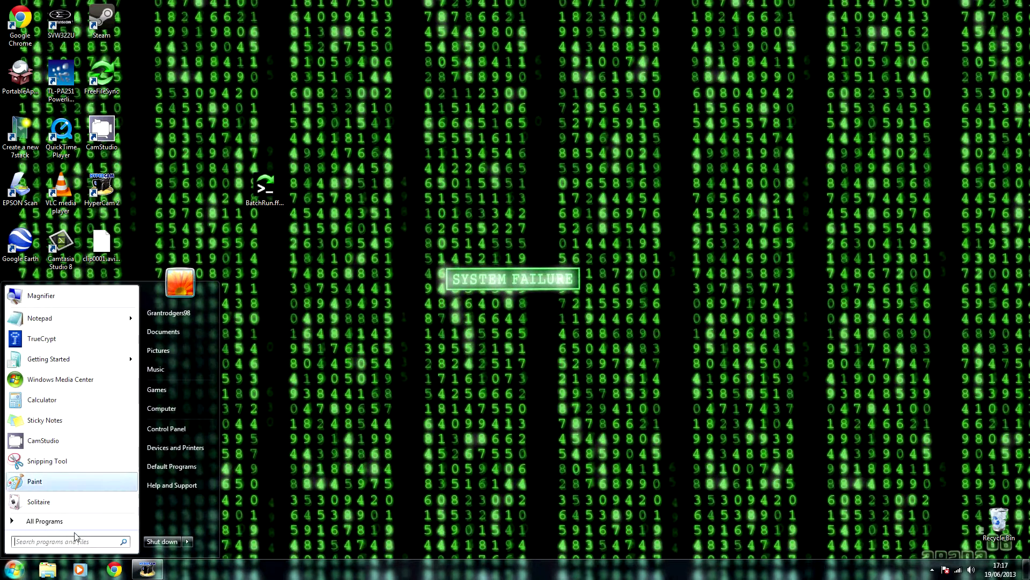
left_click(85, 524)
type("task")
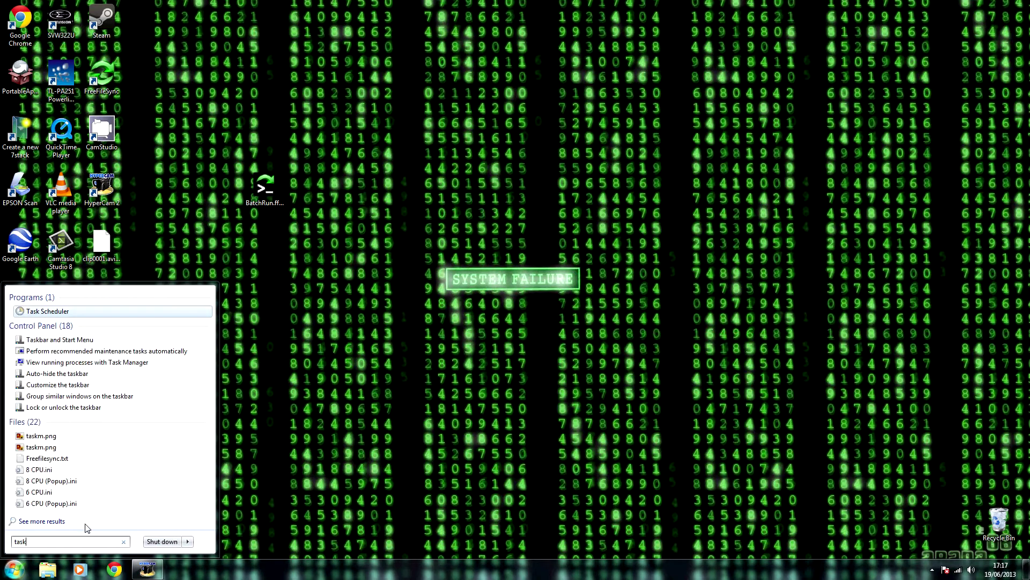
left_click(51, 311)
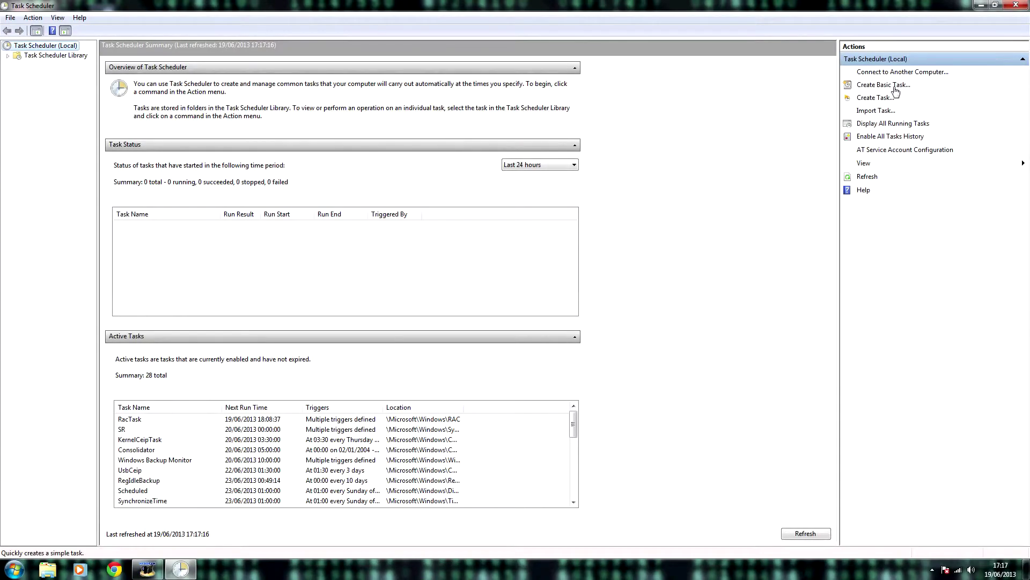
- Start a basic task named 'Backup' that runs weekly on Sundays at 20:00
left_click(889, 85)
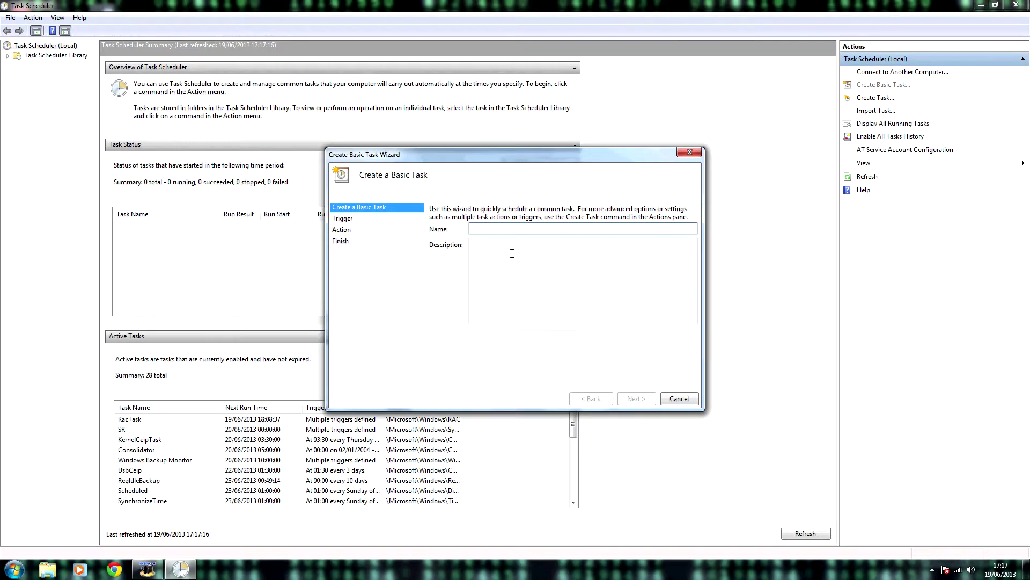
type("Backup")
left_click(636, 398)
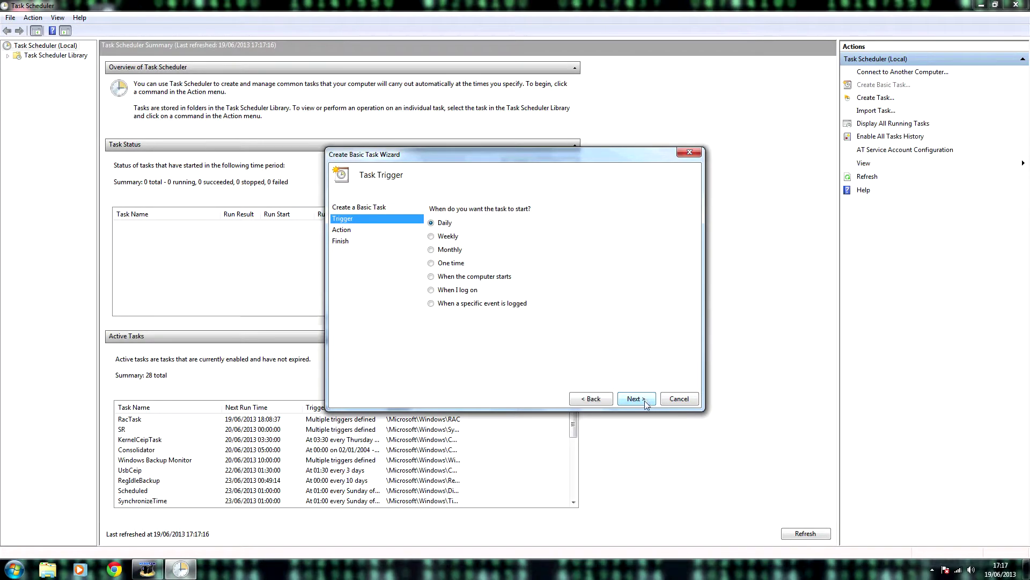
left_click(439, 237)
left_click(636, 398)
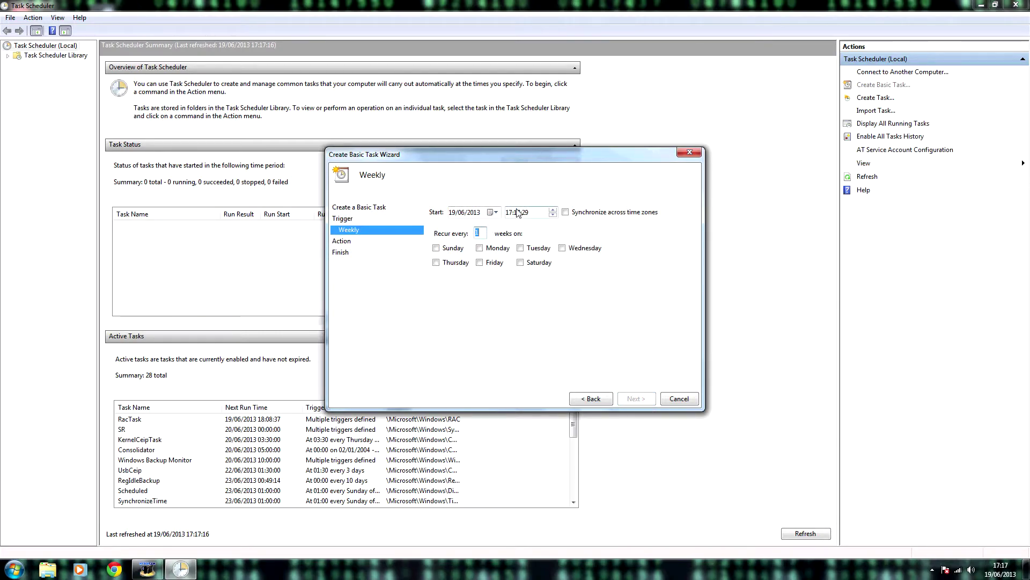
left_click(449, 250)
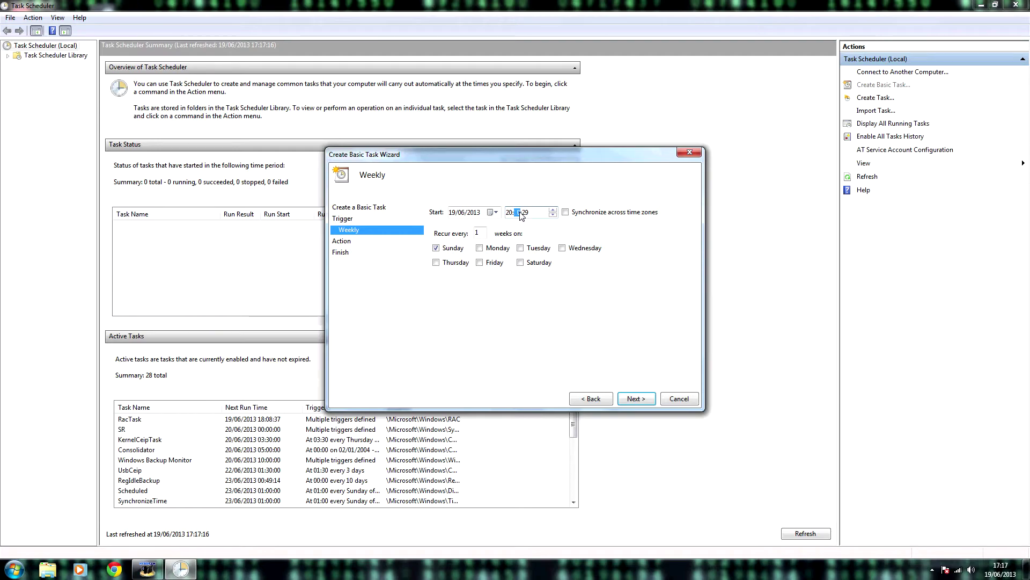
type("0000")
left_click(627, 398)
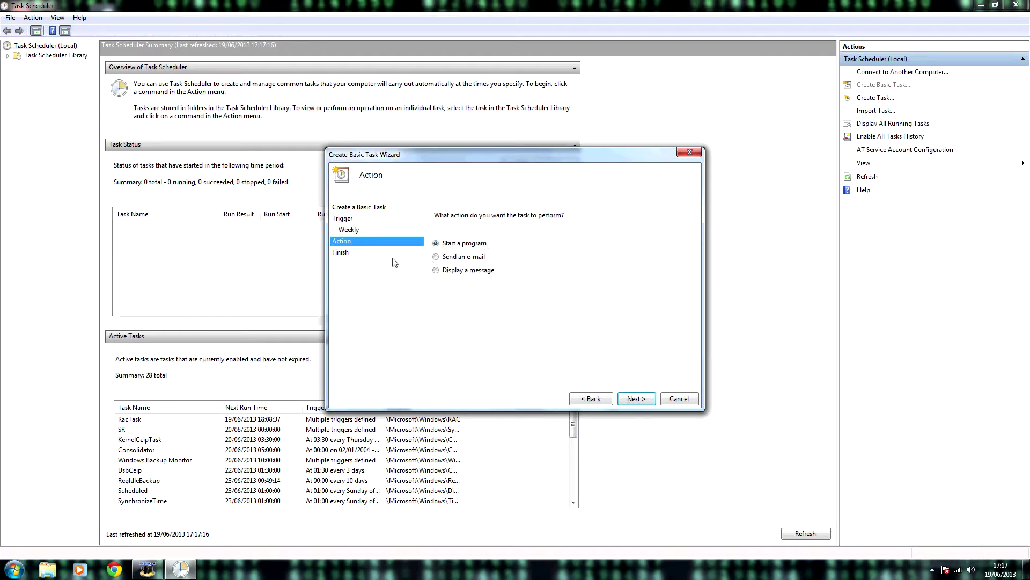
- Have the Backup task start the program BatchRun.ffs_batch and finish creating it
left_click(635, 398)
left_click(666, 238)
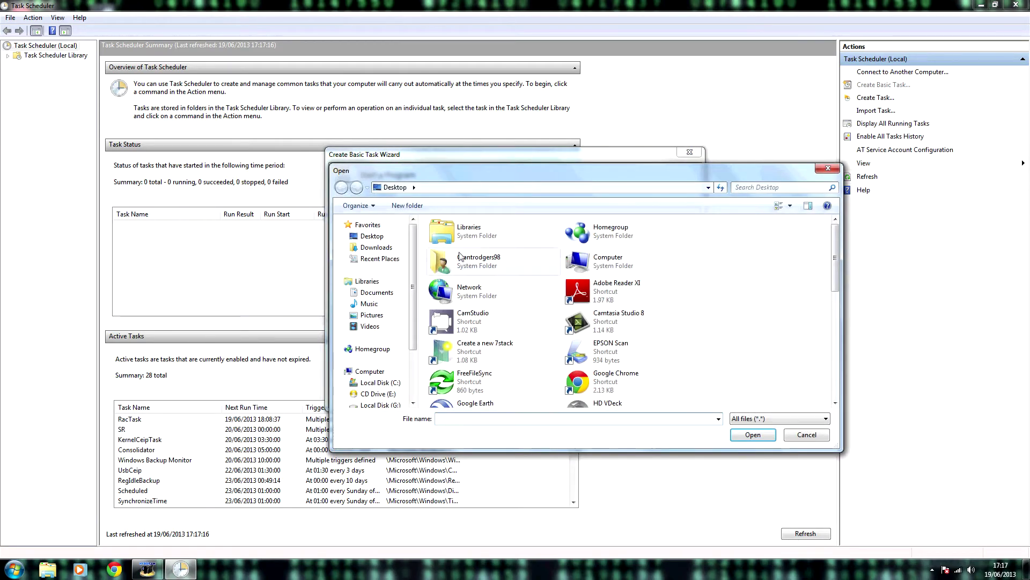
scroll(837, 258, "down", 10)
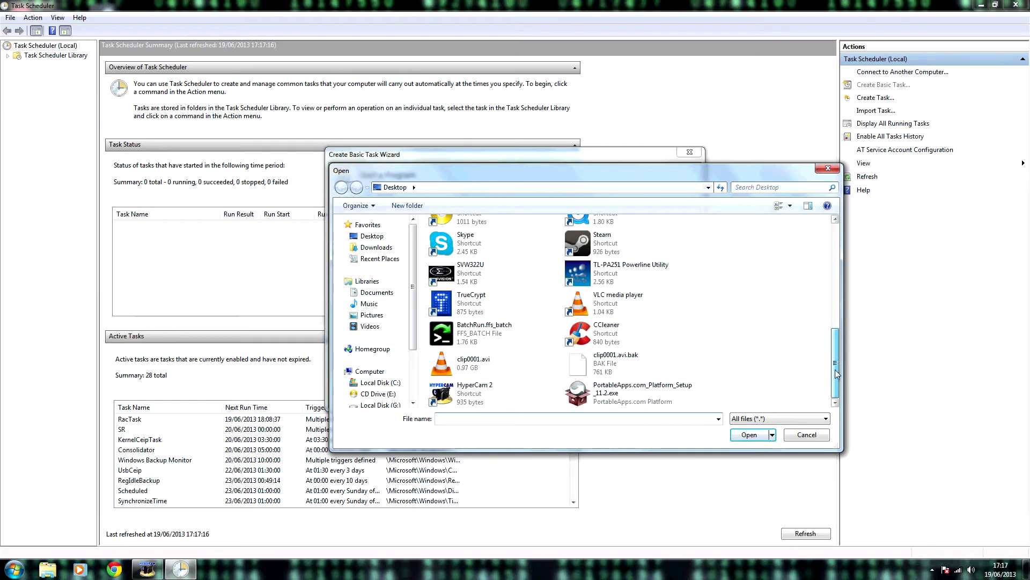
double_click(505, 338)
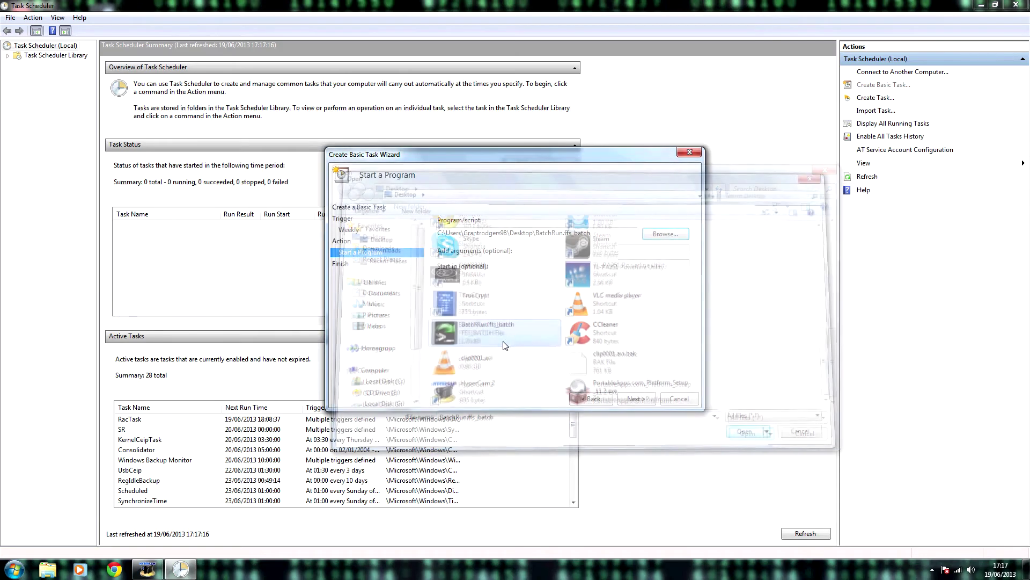
left_click(636, 398)
left_click(637, 398)
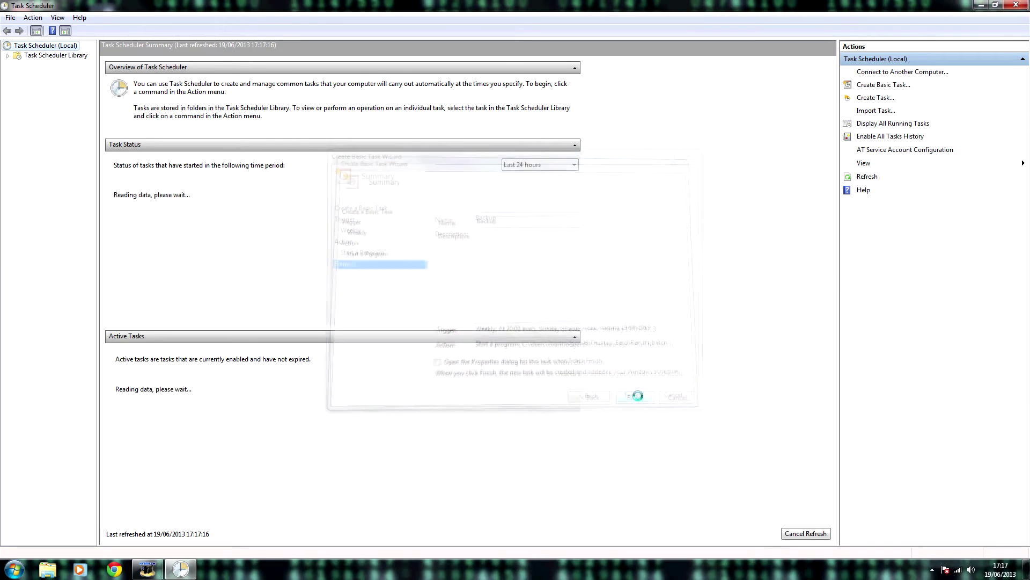
- Close the Task Scheduler window, leaving the desktop with the BatchRun file
left_click(1016, 5)
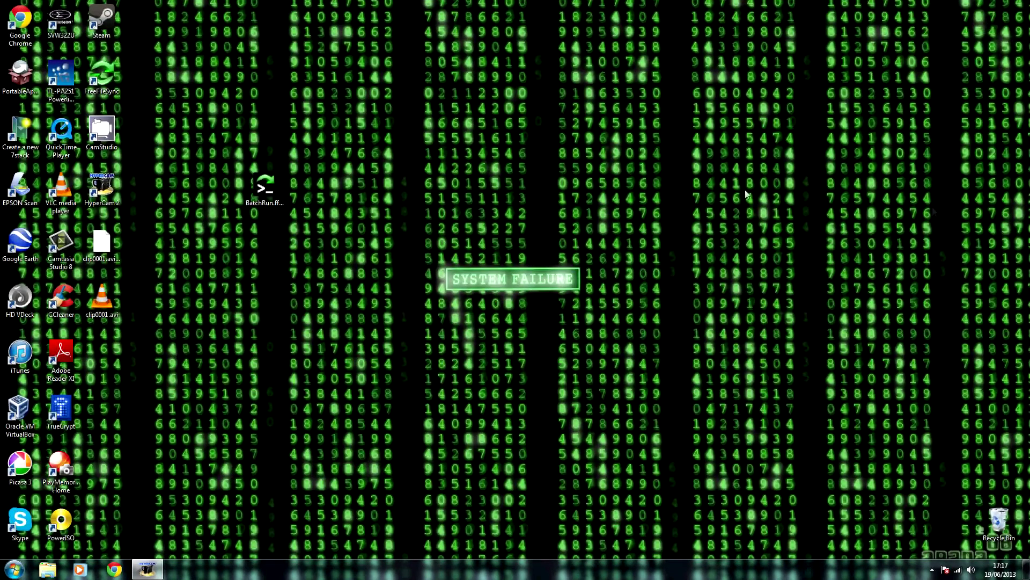